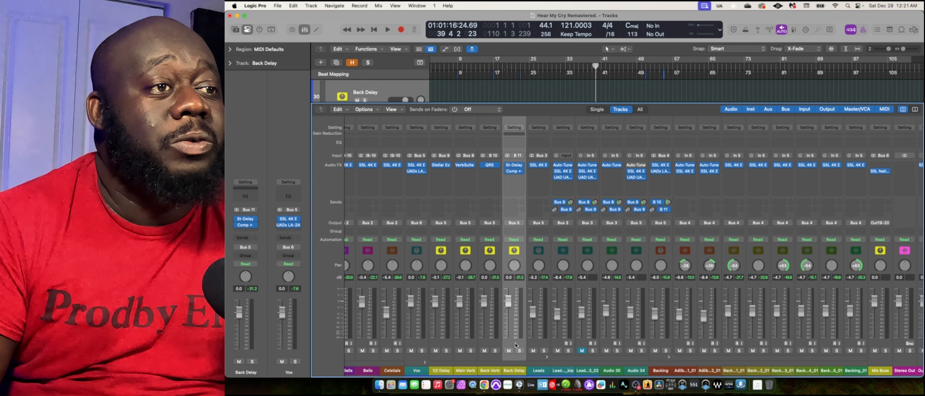
Step: Select the Backing channel strip and look over the adlib and backing vocal tracks inside its stack in the arrangement
scroll(515, 345, right, 2)
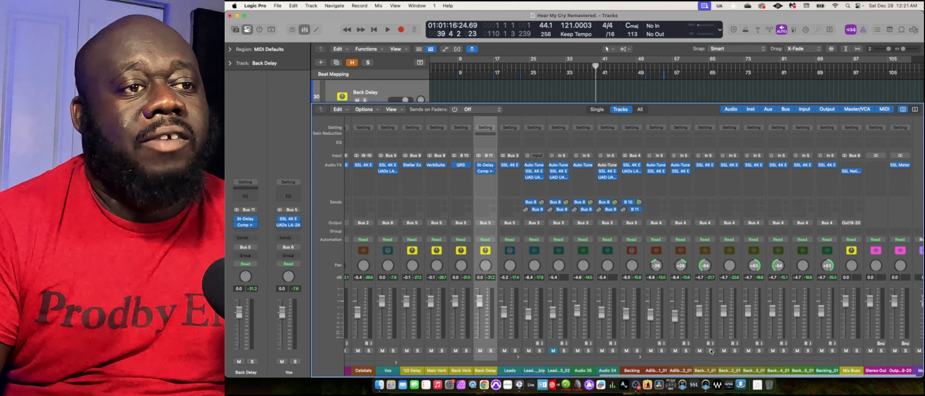
click(636, 339)
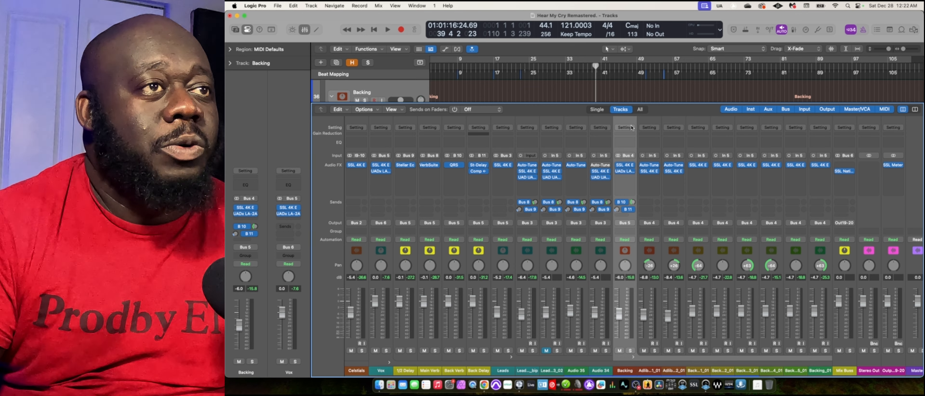
key(x)
scroll(629, 206, up, 3)
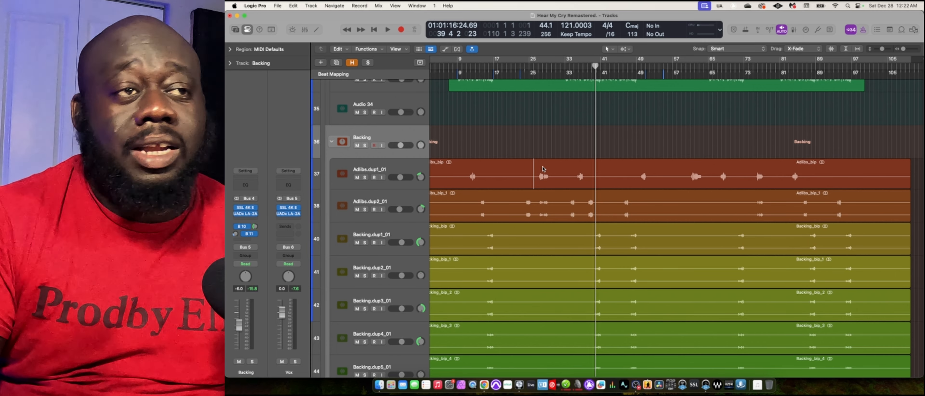
scroll(559, 185, down, 5)
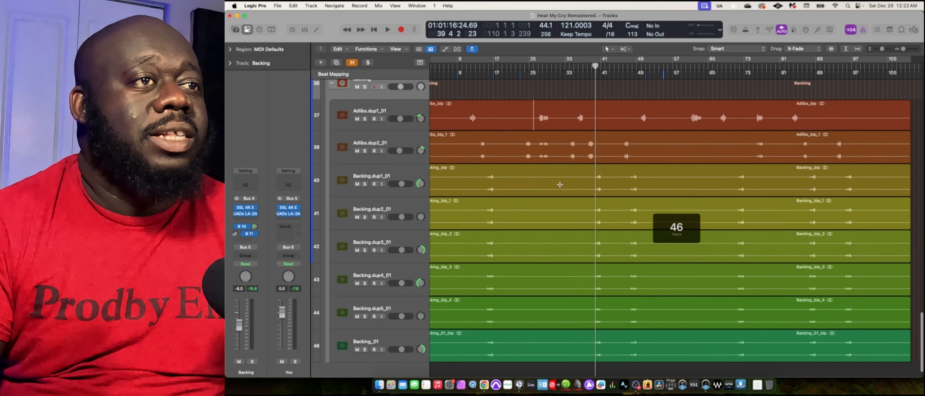
scroll(560, 184, left, 3)
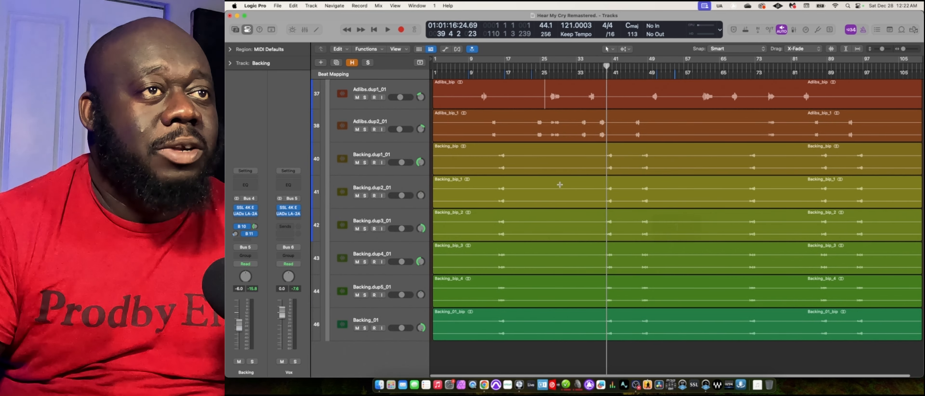
scroll(560, 184, up, 5)
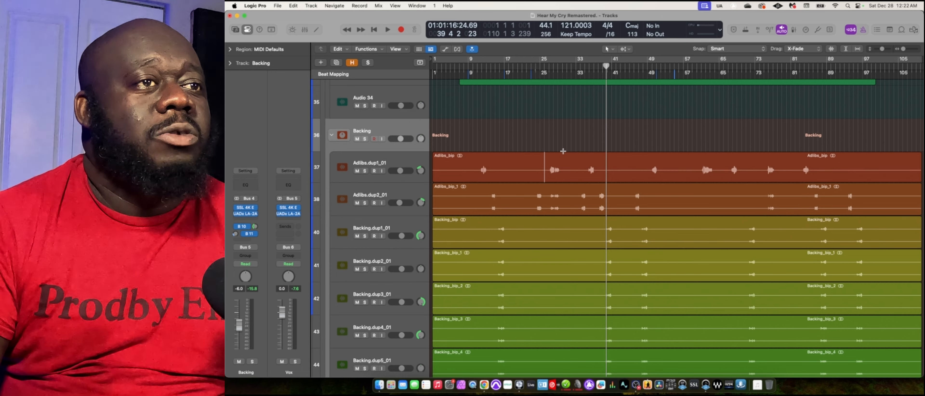
scroll(602, 212, down, 2)
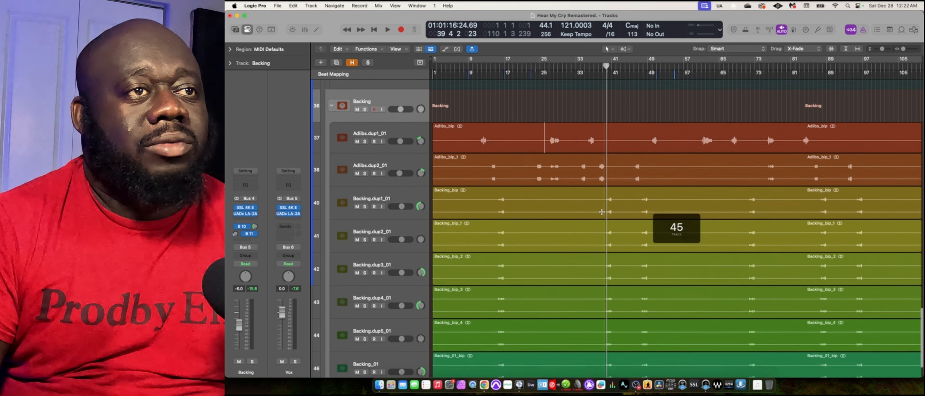
scroll(602, 212, down, 1)
scroll(601, 212, down, 2)
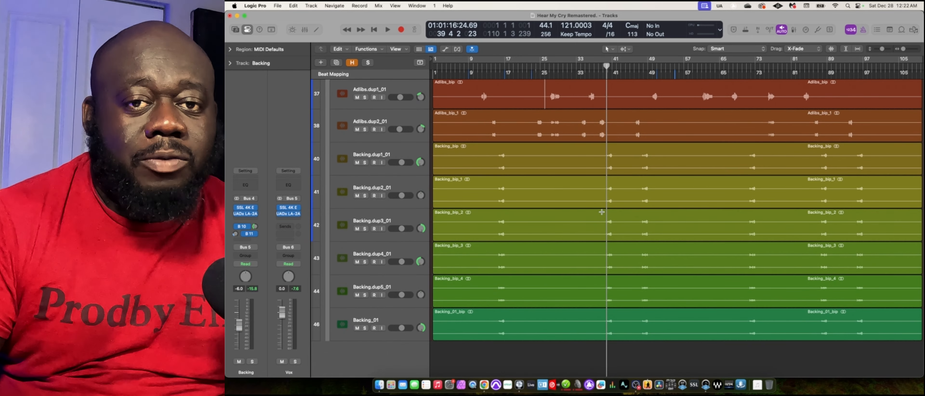
scroll(602, 212, up, 2)
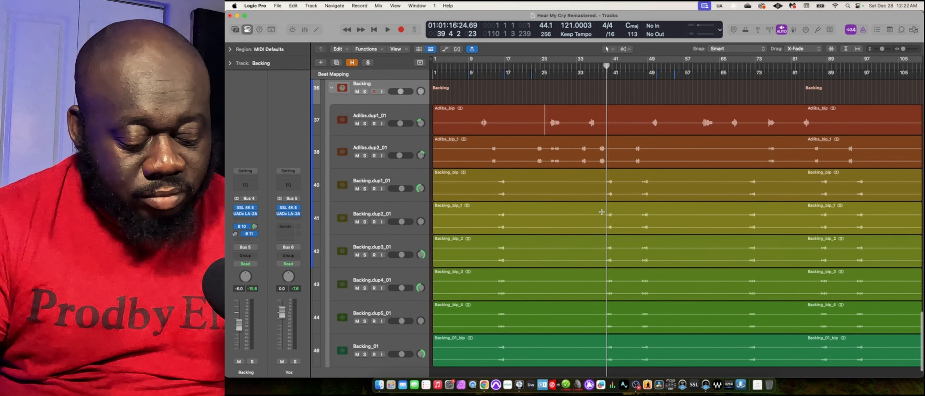
Step: Open the Compressor on the Back Delay channel and examine its threshold, ratio and side chain settings
key(x)
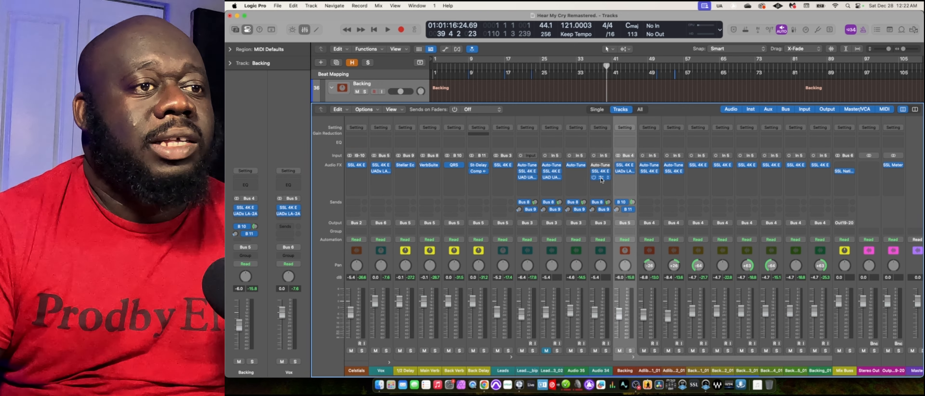
scroll(615, 179, right, 1)
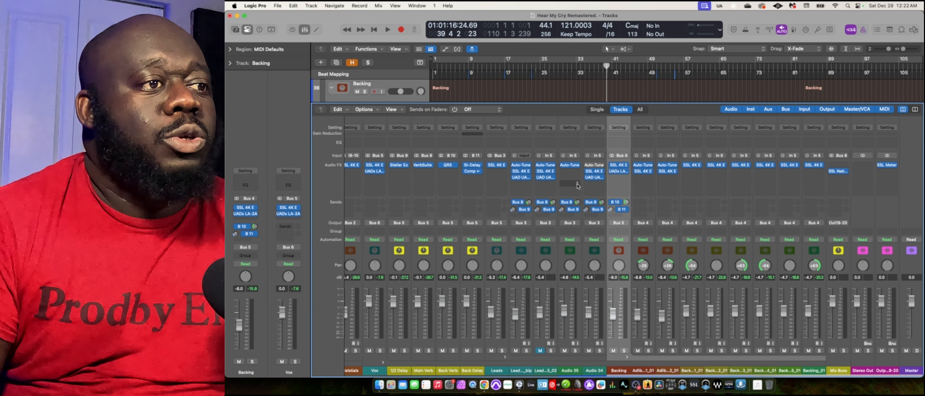
click(477, 343)
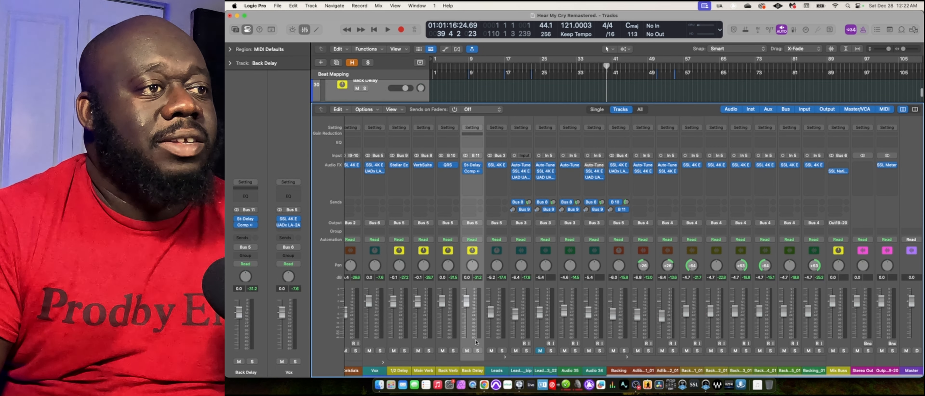
click(472, 171)
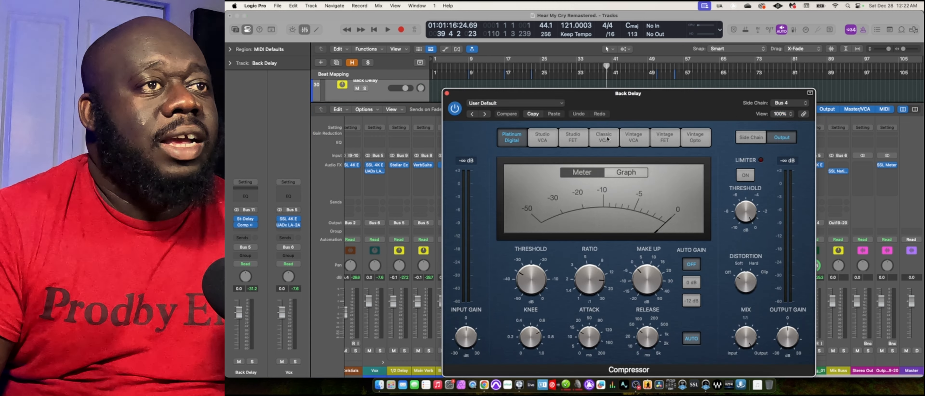
drag(658, 97, 572, 69)
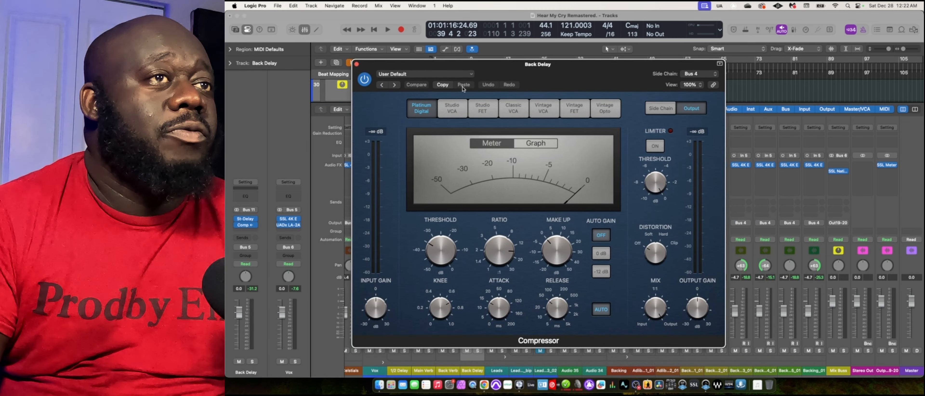
mouse_move(454, 247)
mouse_move(499, 245)
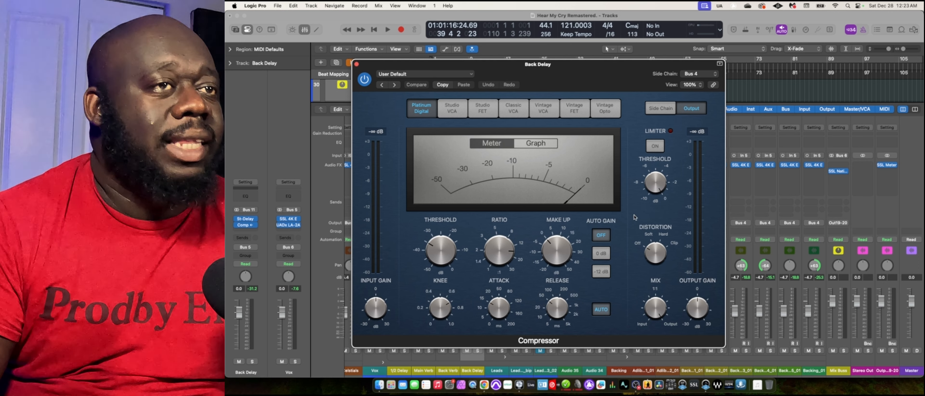
mouse_move(641, 162)
drag(623, 74, 596, 70)
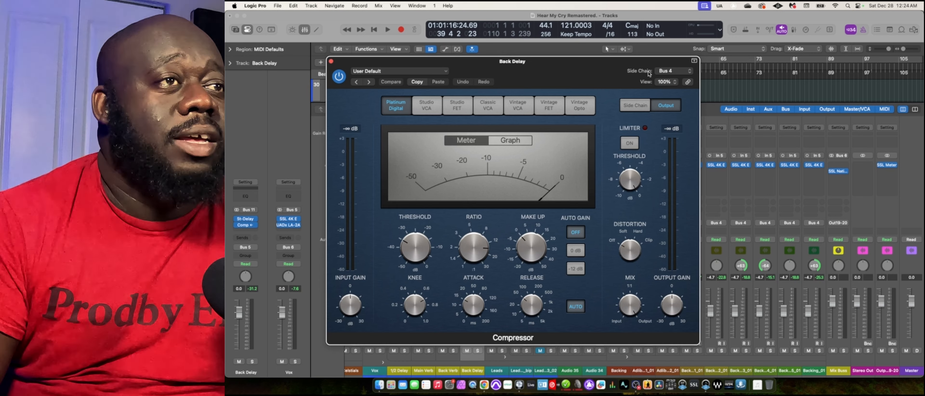
drag(570, 71, 588, 75)
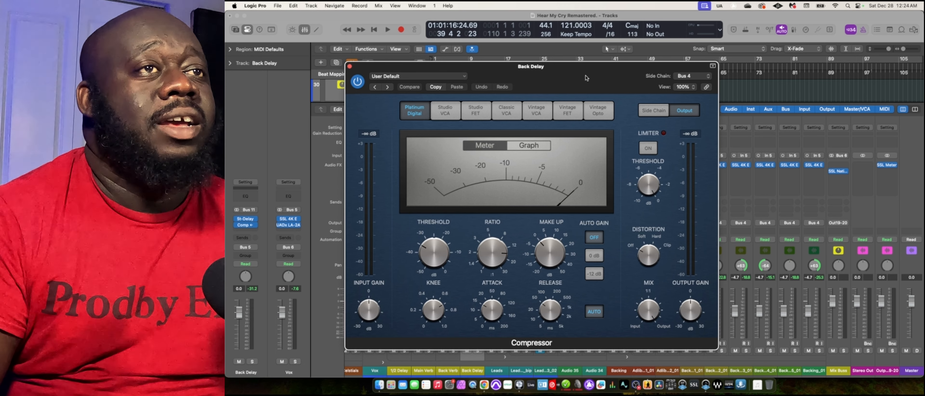
Step: Review the Compressor's side chain source options, keep Bus 4 as the source, and close the plug-in
click(692, 79)
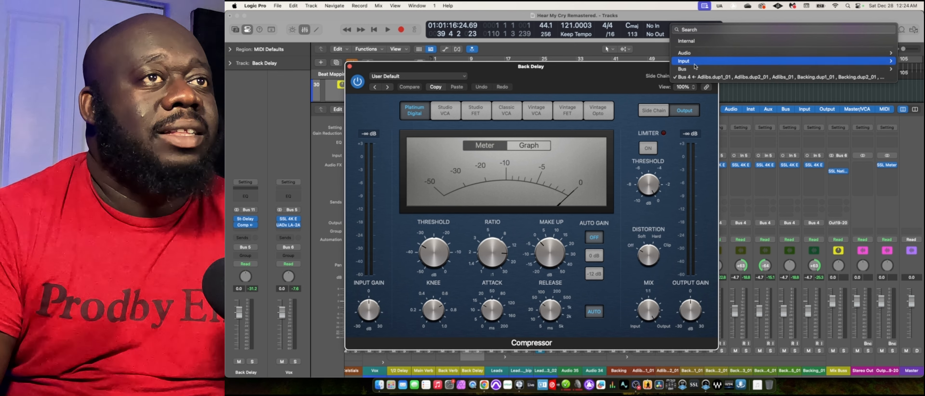
mouse_move(698, 69)
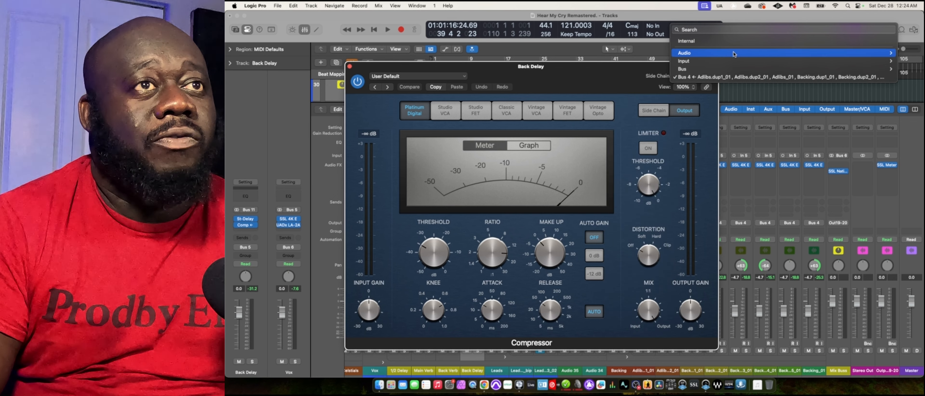
mouse_move(741, 56)
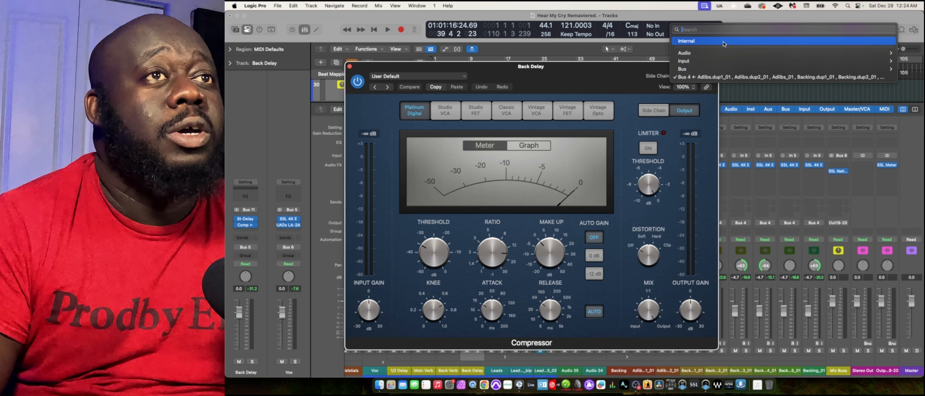
mouse_move(707, 54)
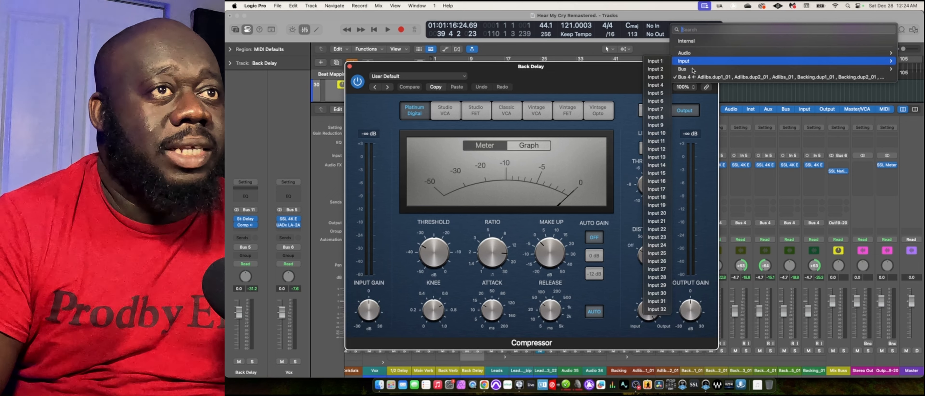
mouse_move(693, 70)
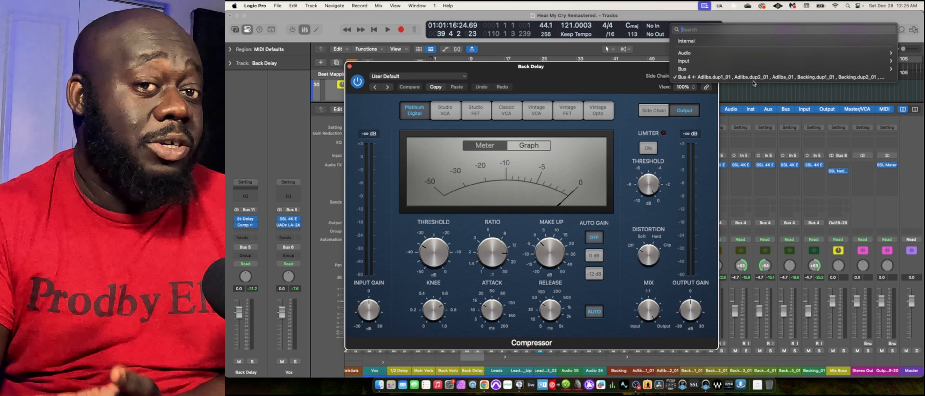
click(586, 82)
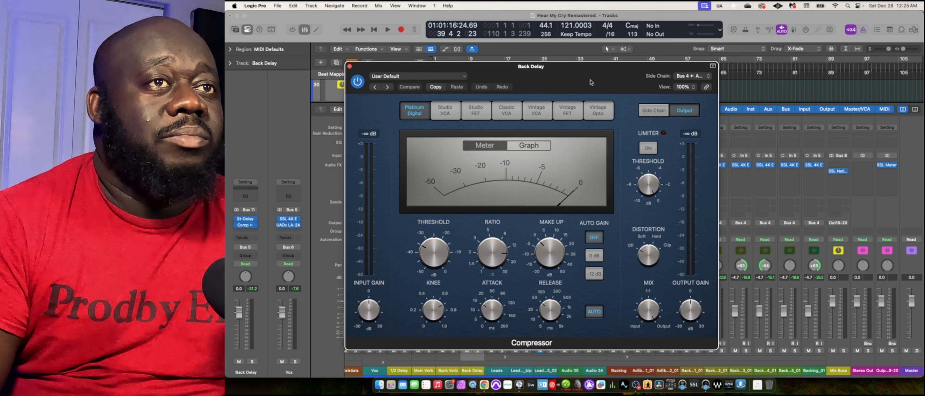
click(349, 66)
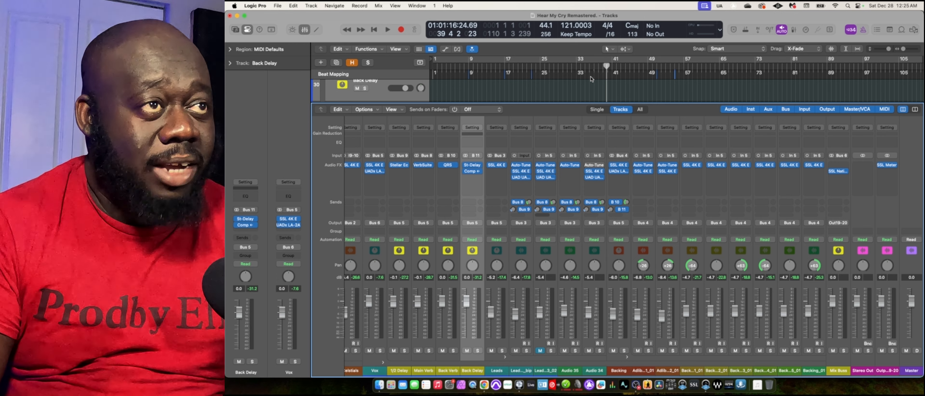
Step: Bring the lead, adlib and backing tracks into view and play the full mix up to bar 33
key(x)
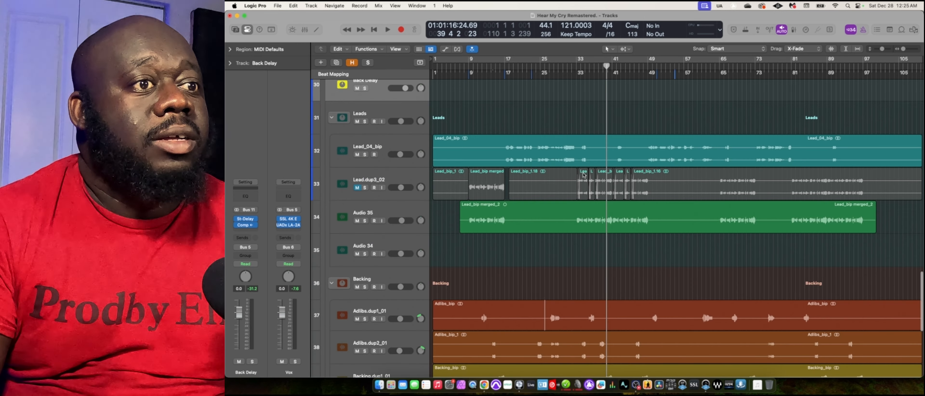
scroll(604, 204, down, 5)
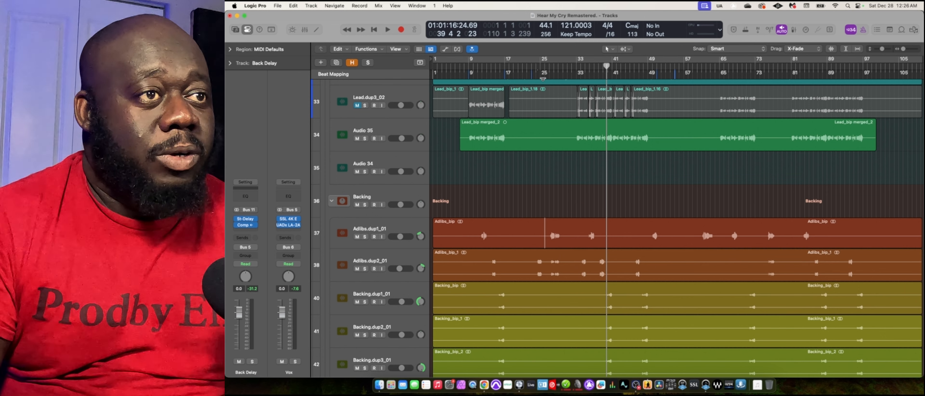
key(space)
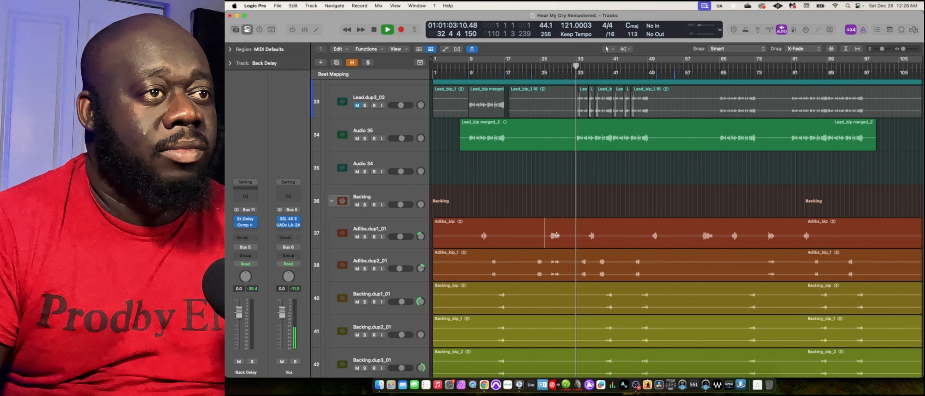
key(space)
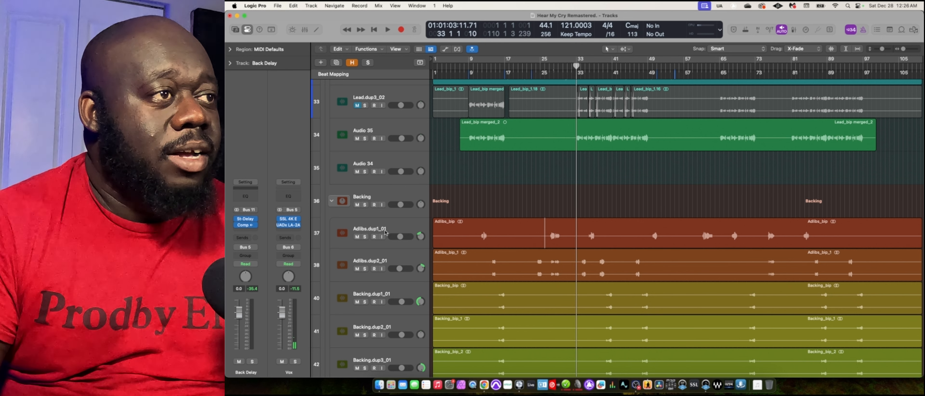
Step: Solo the Adlibs.dup1_01 track, play it to hear its delay on its own, and unsolo it
click(365, 237)
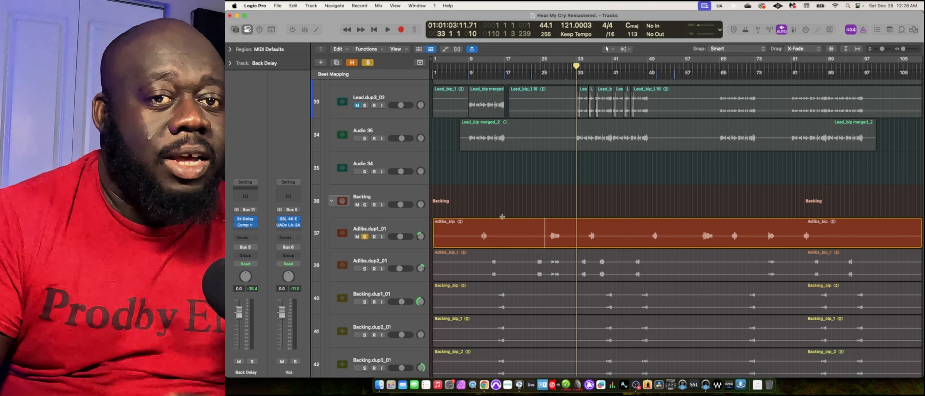
key(space)
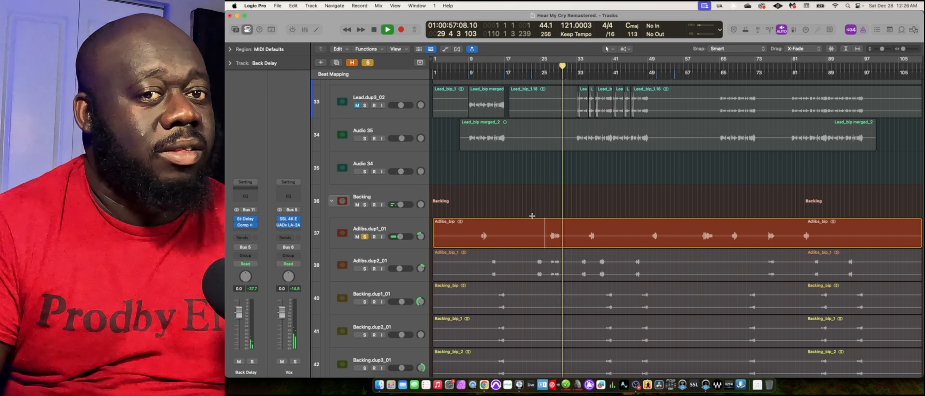
key(space)
click(366, 238)
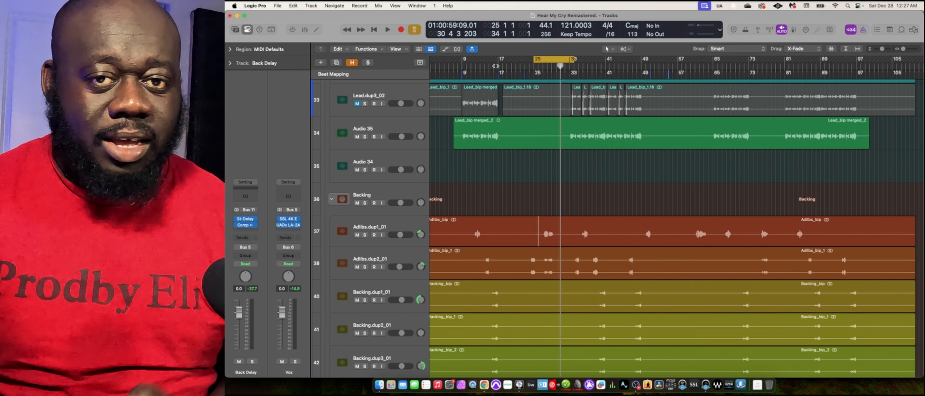
Step: Play the cycle range from bar 25 to 34, comparing Adlibs.dup1_01 in the full mix and soloed
key(space)
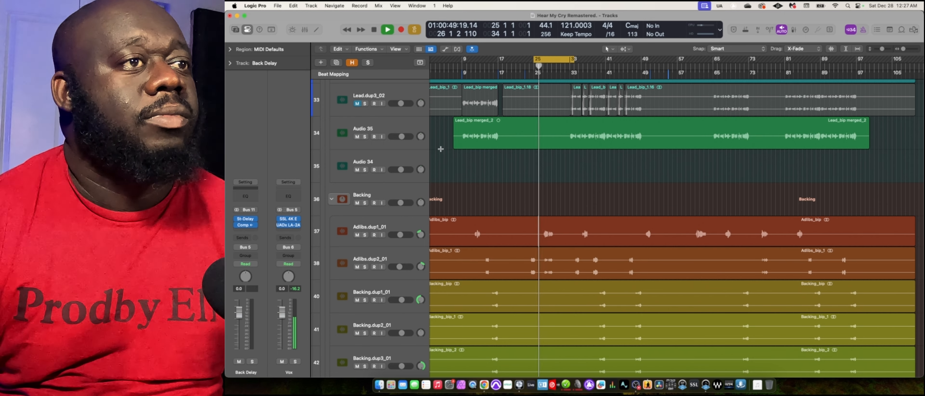
scroll(363, 201, left, 2)
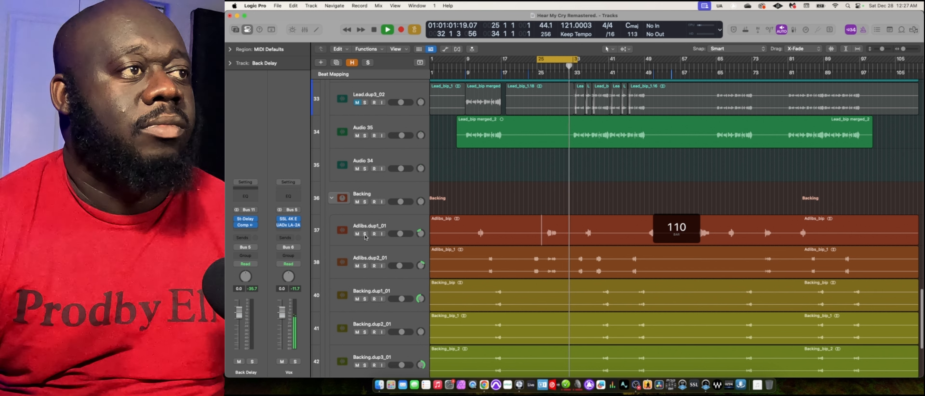
click(365, 234)
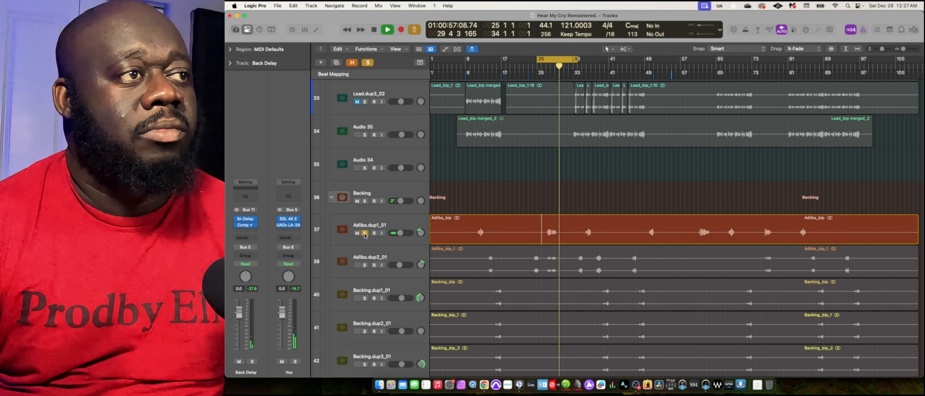
click(365, 234)
key(space)
key(space)
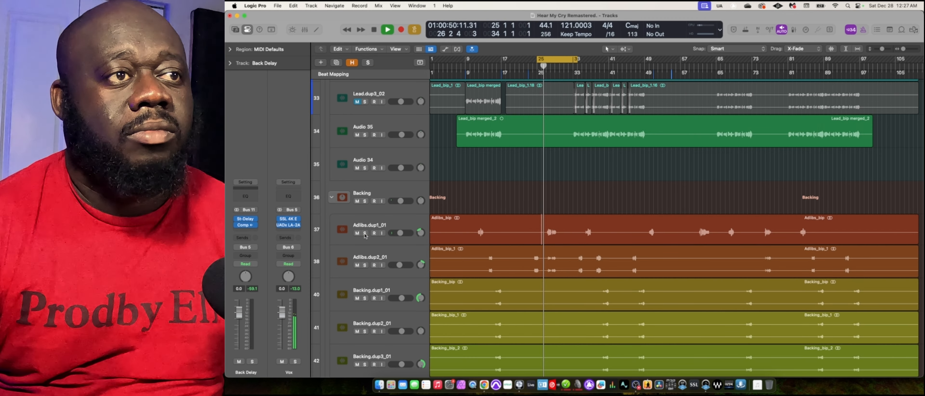